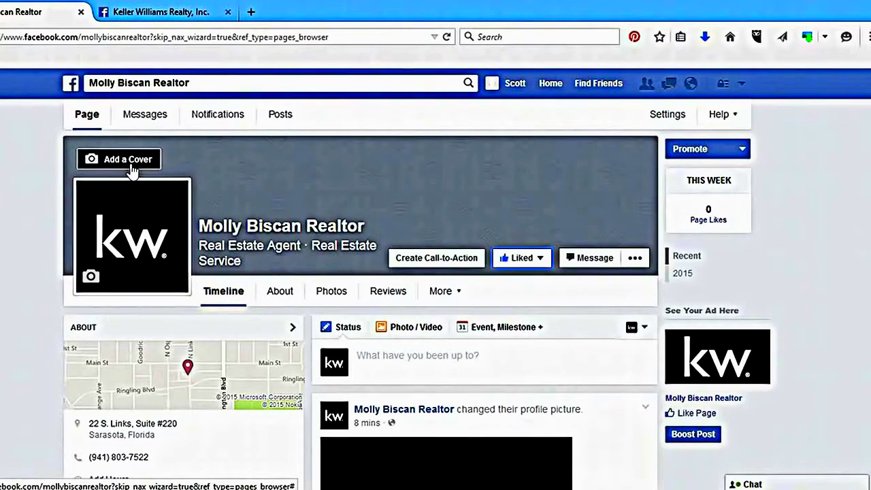
pyautogui.click(131, 166)
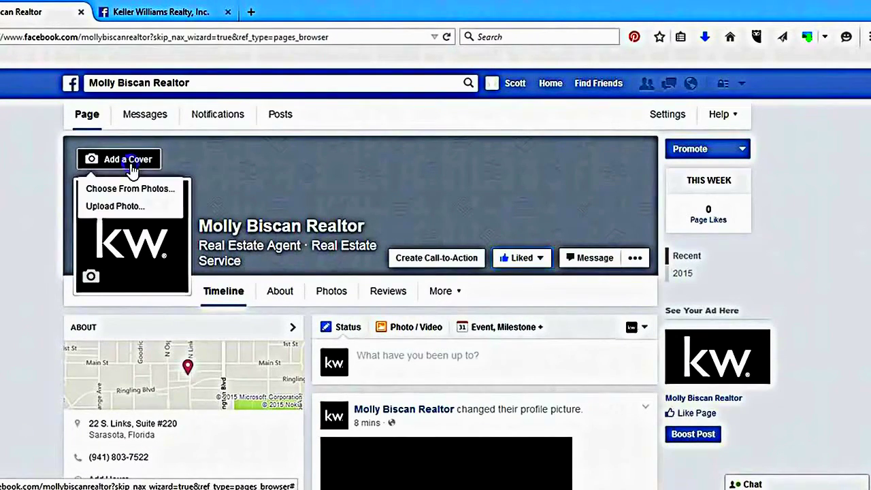
pyautogui.click(143, 206)
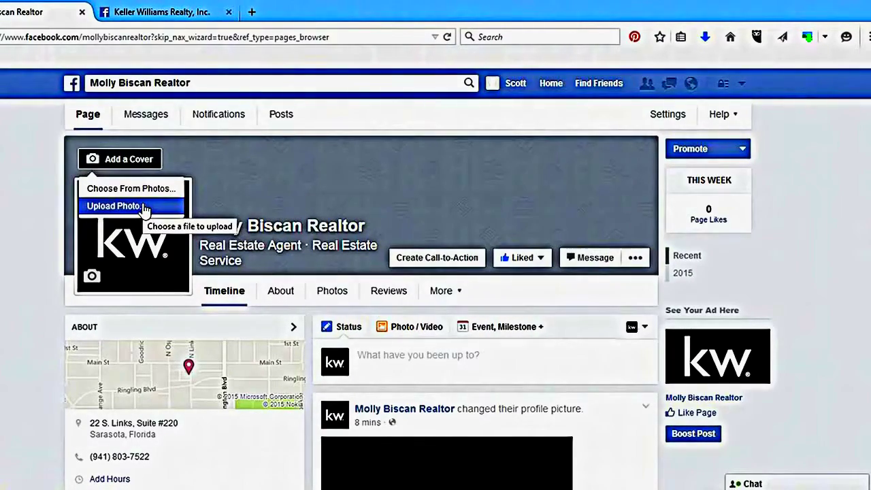
pyautogui.click(144, 206)
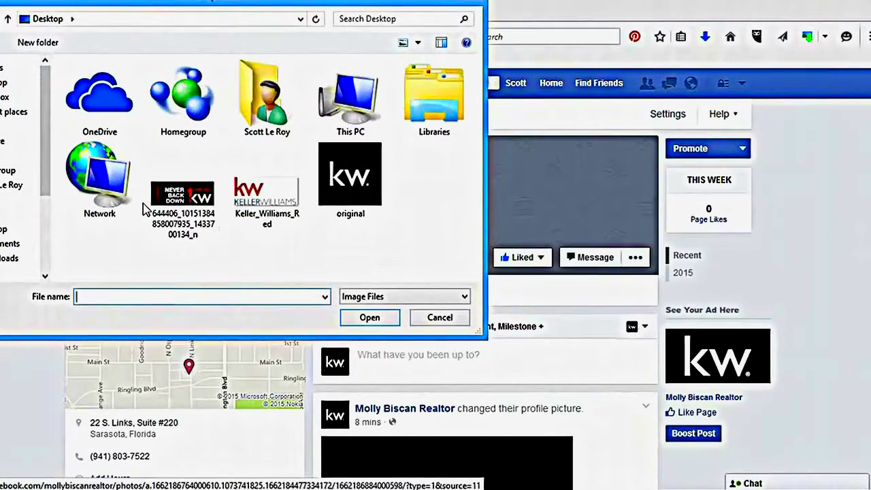
pyautogui.click(194, 194)
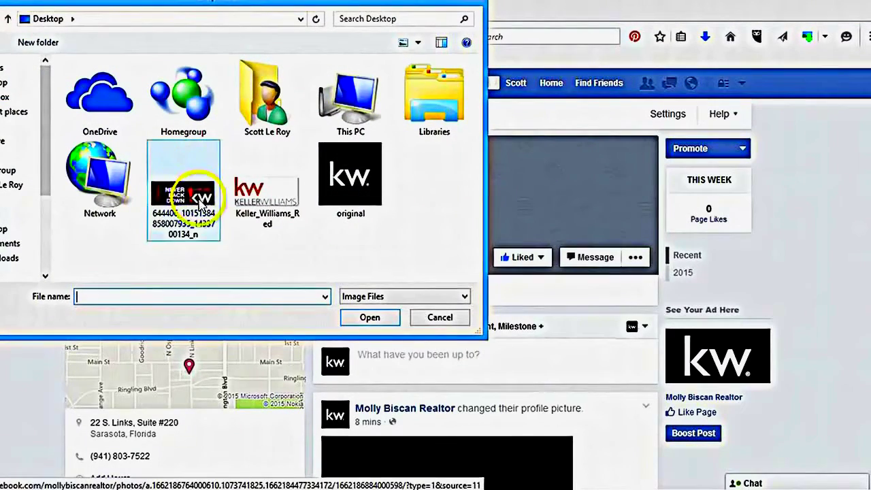
pyautogui.click(385, 190)
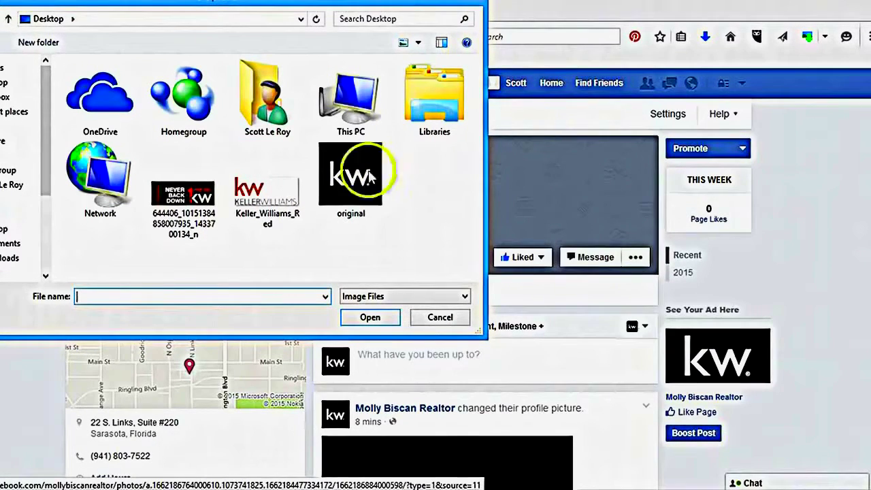
pyautogui.click(204, 194)
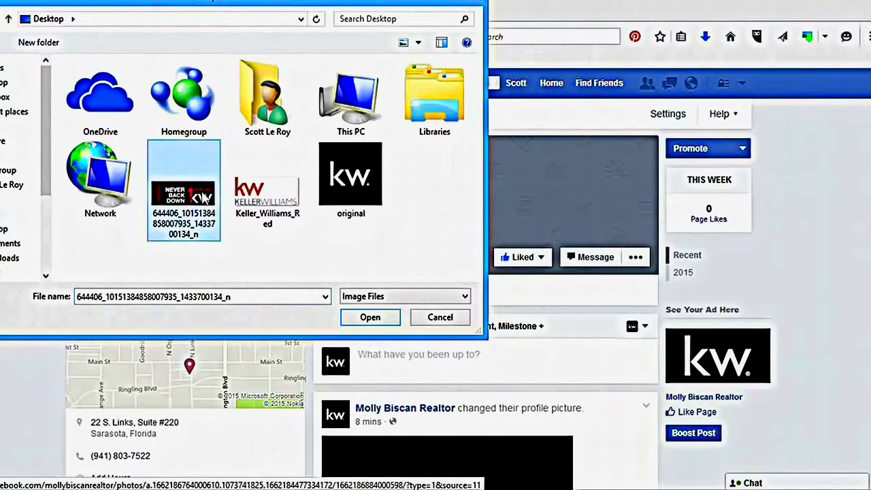
pyautogui.click(373, 317)
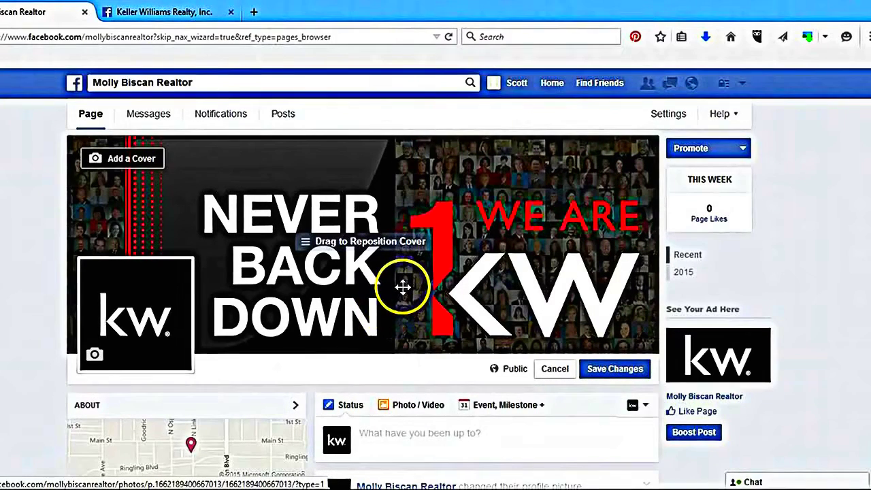
# Save the uploaded cover photo on the page and dismiss the Invite Your Friends tip.
pyautogui.moveTo(402, 279); pyautogui.dragTo(406, 254)
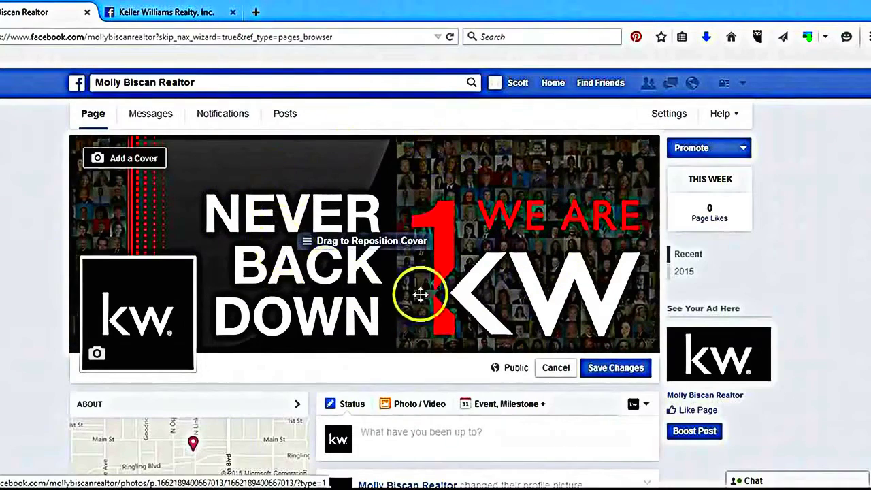
pyautogui.moveTo(188, 296)
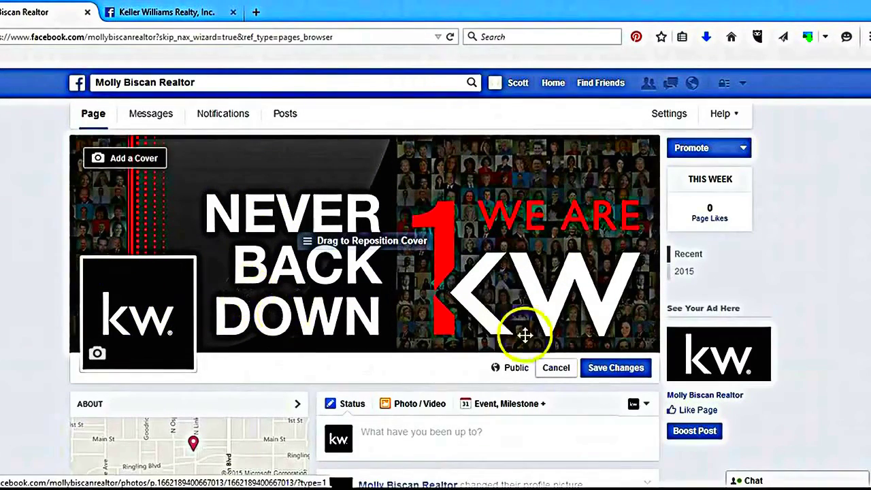
pyautogui.click(604, 368)
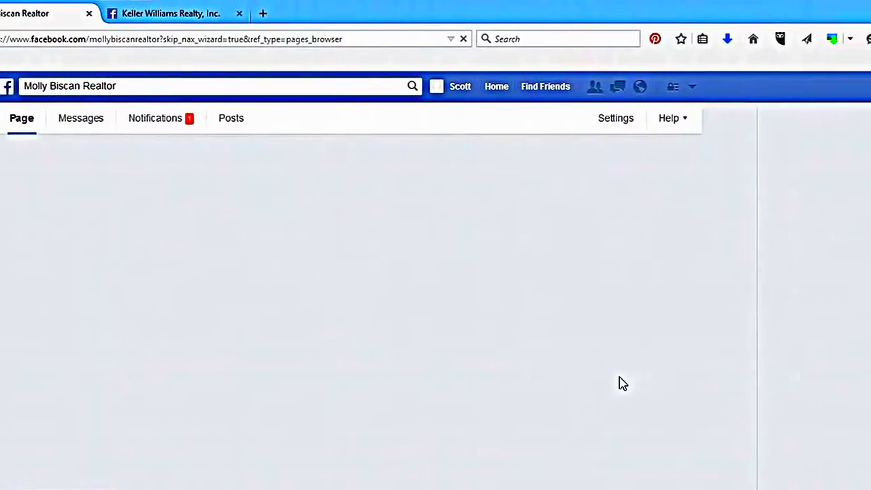
pyautogui.click(580, 303)
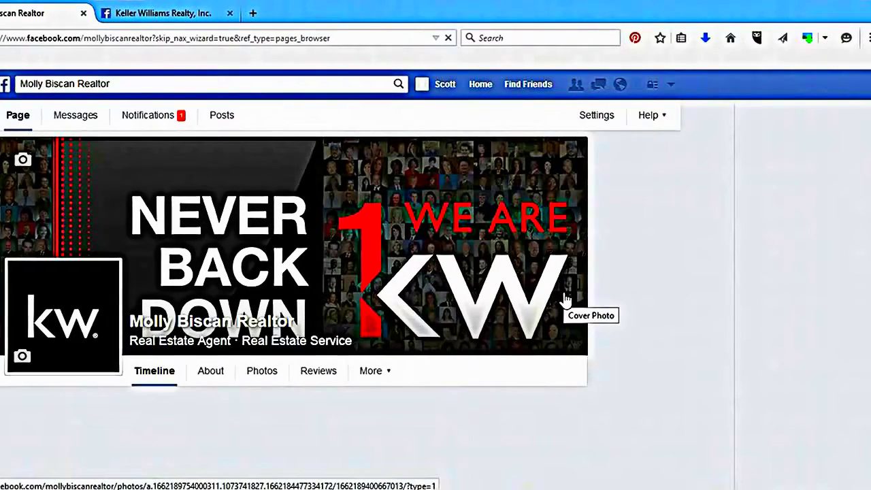
pyautogui.click(564, 292)
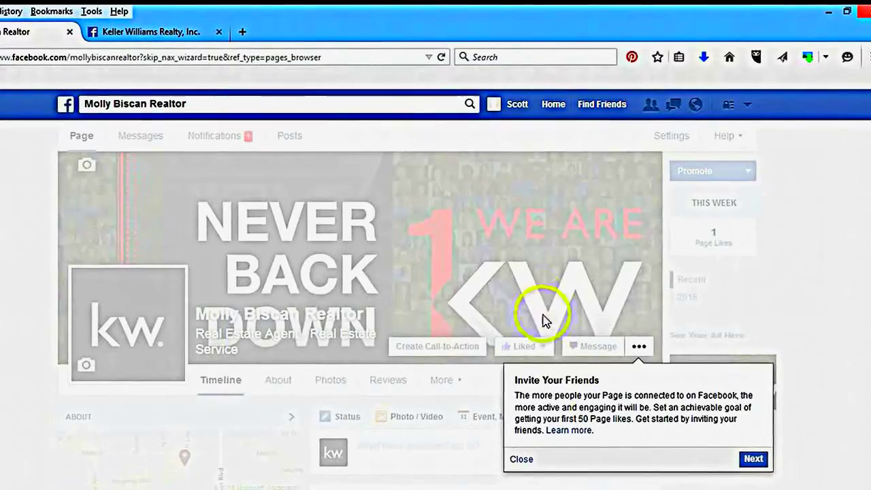
pyautogui.click(524, 458)
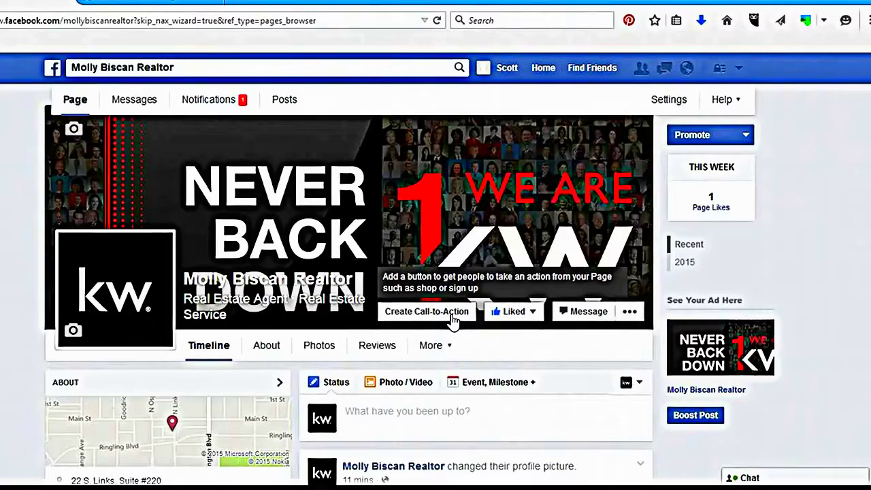
# Start creating a call-to-action button for the page and choose Contact Us as its type.
pyautogui.click(452, 314)
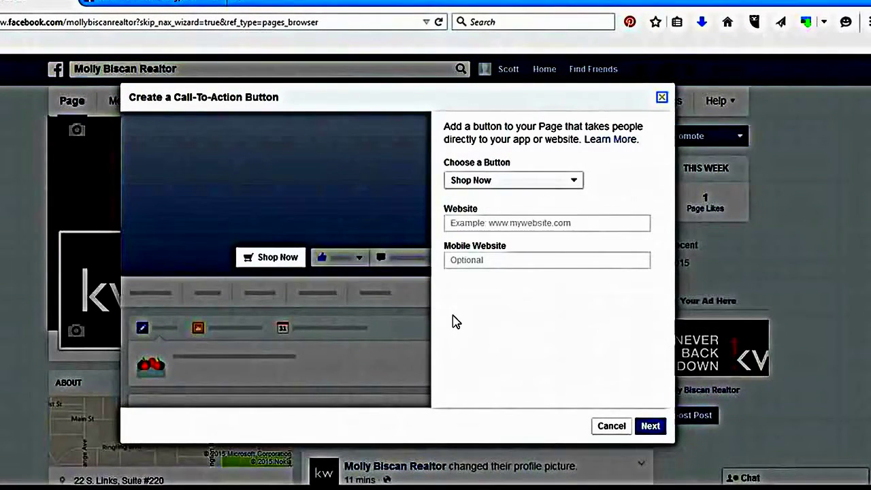
pyautogui.click(514, 180)
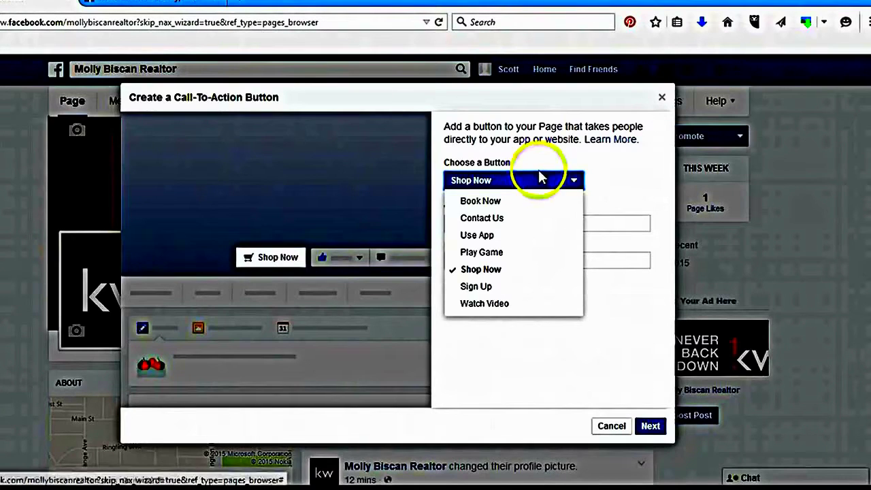
pyautogui.click(520, 235)
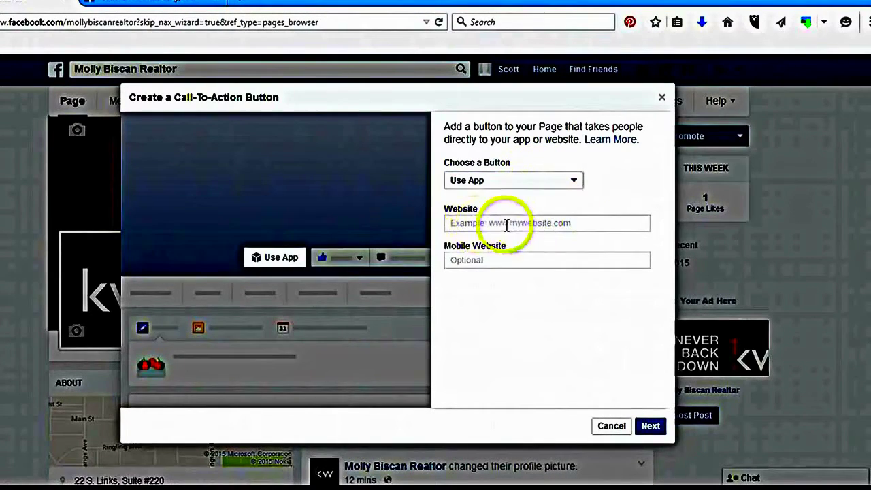
pyautogui.click(513, 184)
pyautogui.click(512, 219)
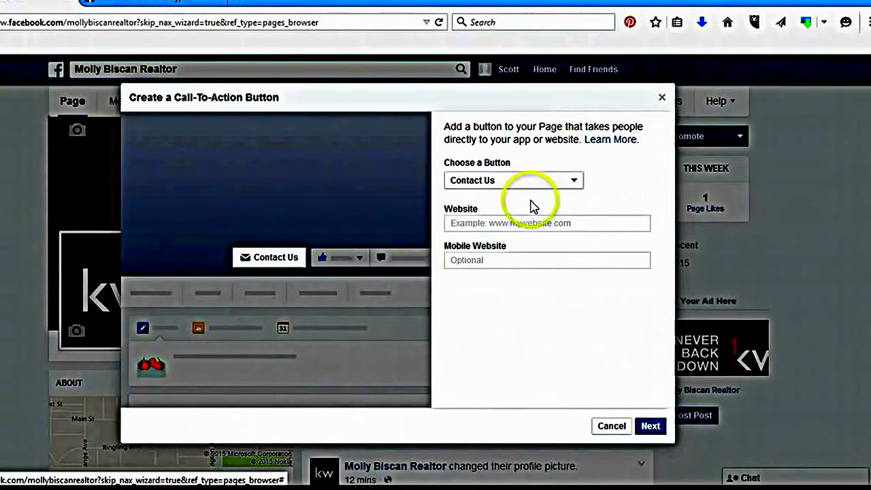
pyautogui.click(541, 224)
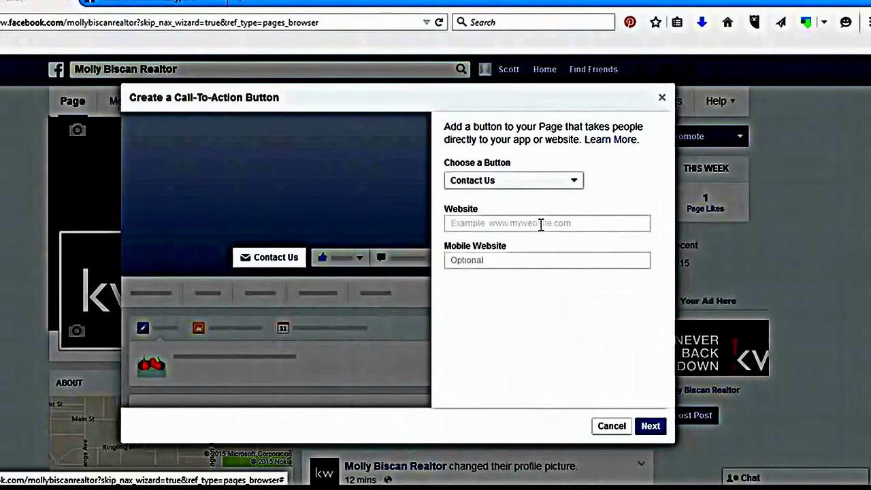
pyautogui.write('ww')
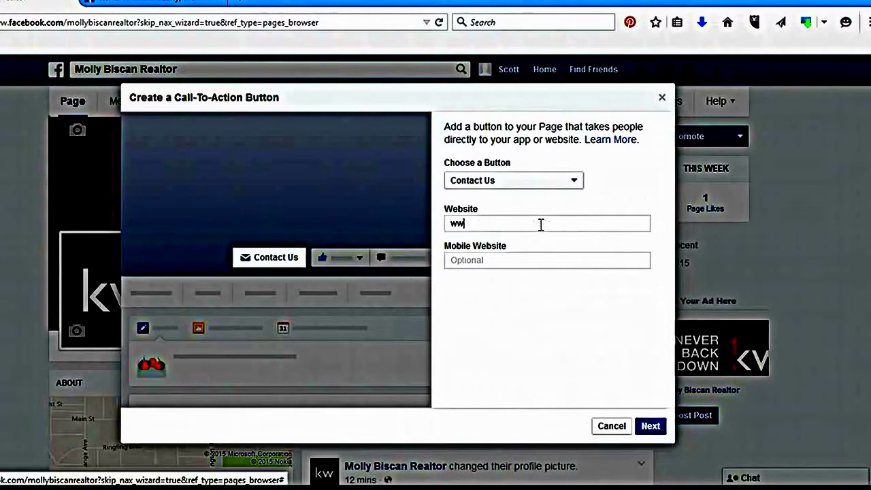
pyautogui.write('w.')
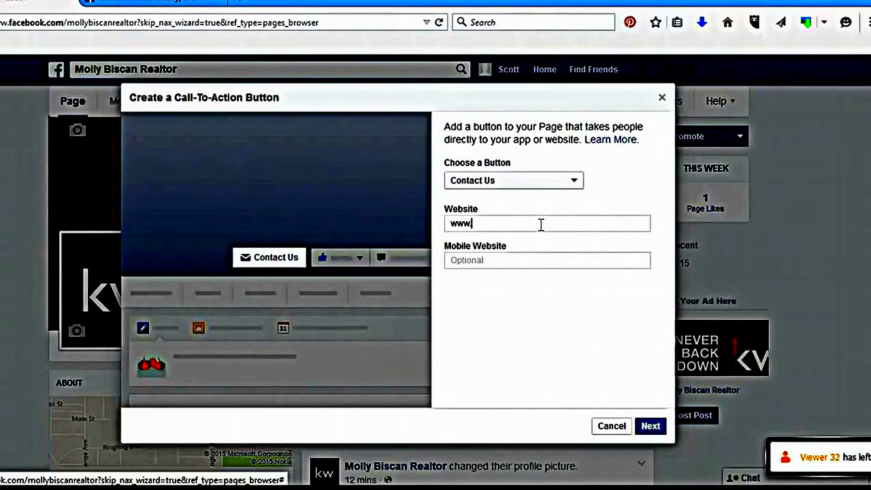
pyautogui.write('kwsarasota')
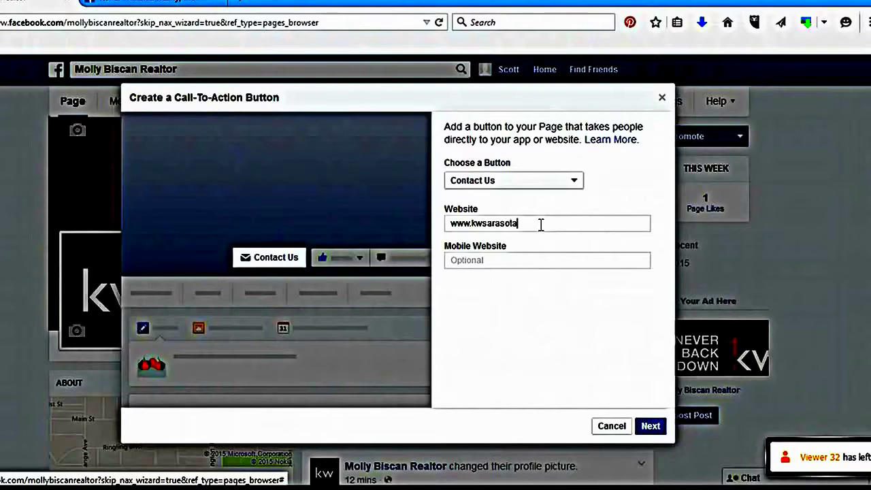
pyautogui.write('metro.com')
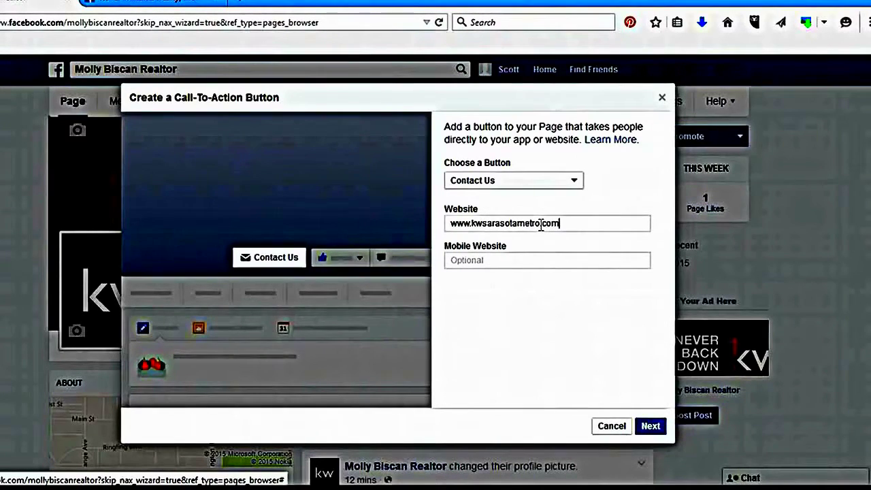
pyautogui.press('Tab')
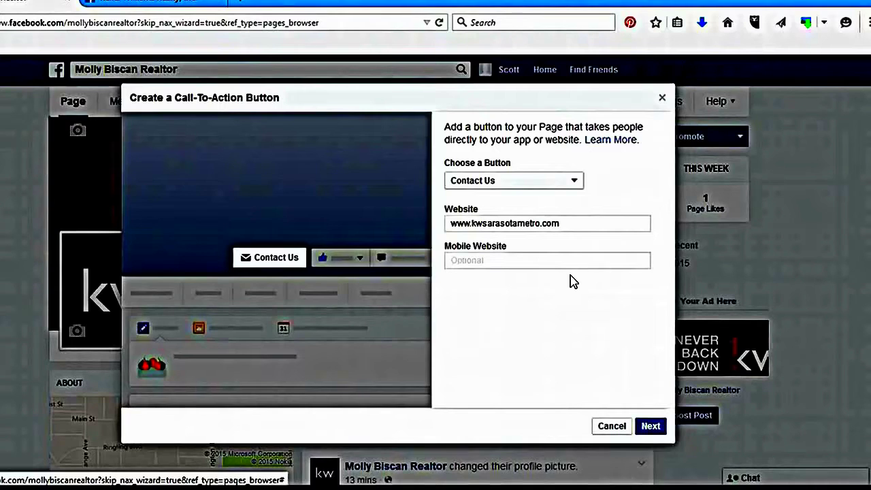
pyautogui.tripleClick(443, 221)
pyautogui.hotkey('ctrl', 'c')
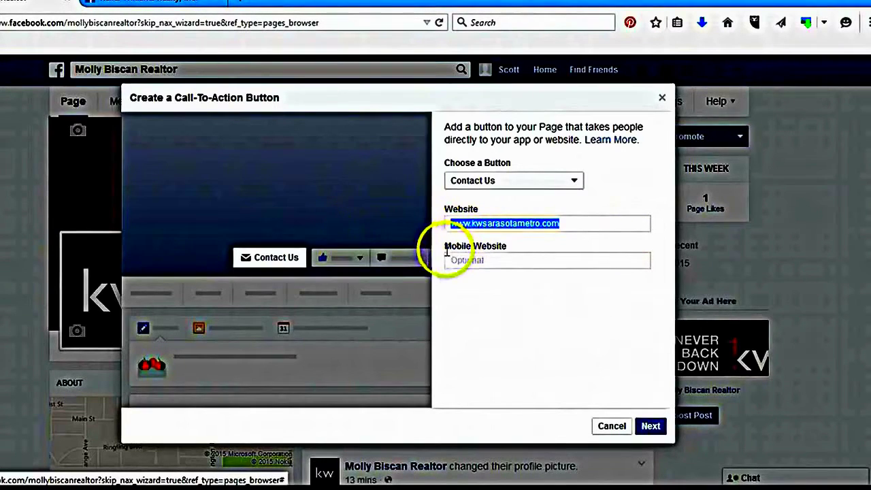
pyautogui.click(457, 261)
pyautogui.hotkey('ctrl', 'v')
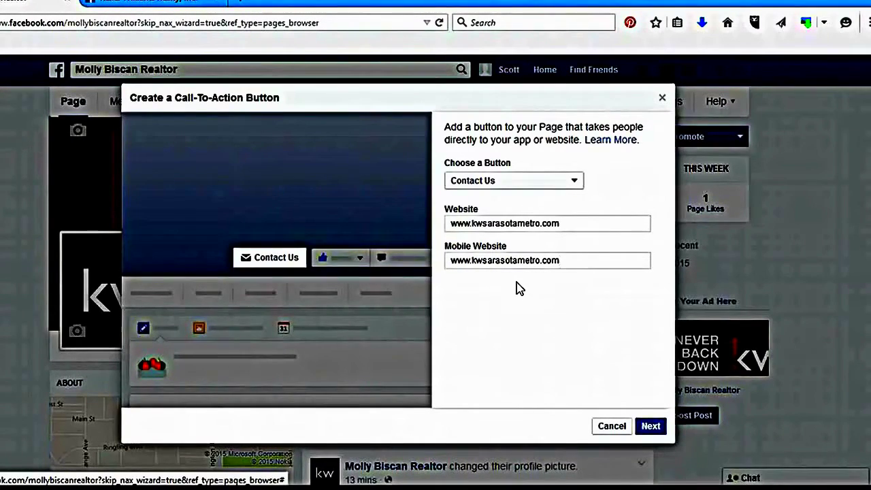
pyautogui.click(651, 426)
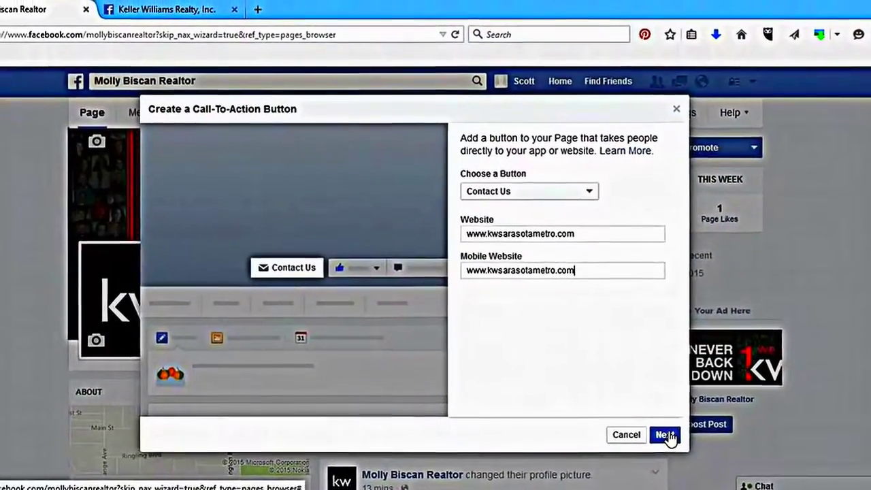
pyautogui.click(665, 435)
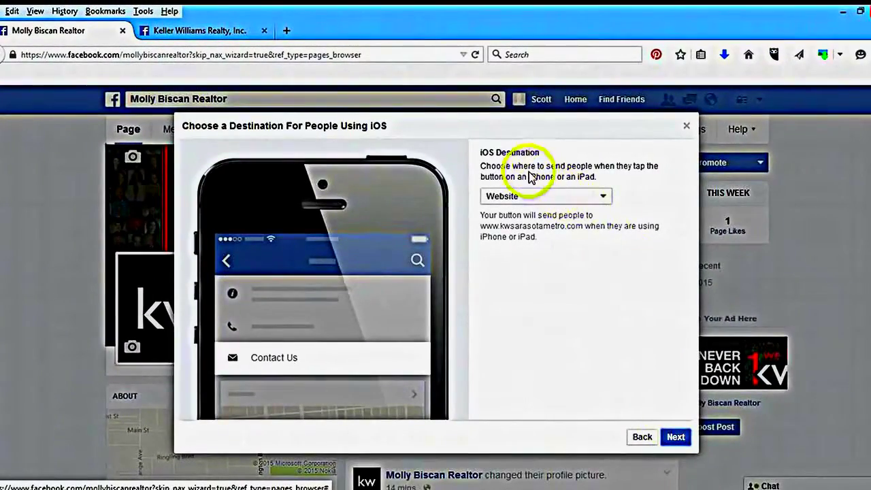
# Review the iOS destination options, keep Website for iPhone and iPad visitors, and continue to the Android destination.
pyautogui.click(588, 194)
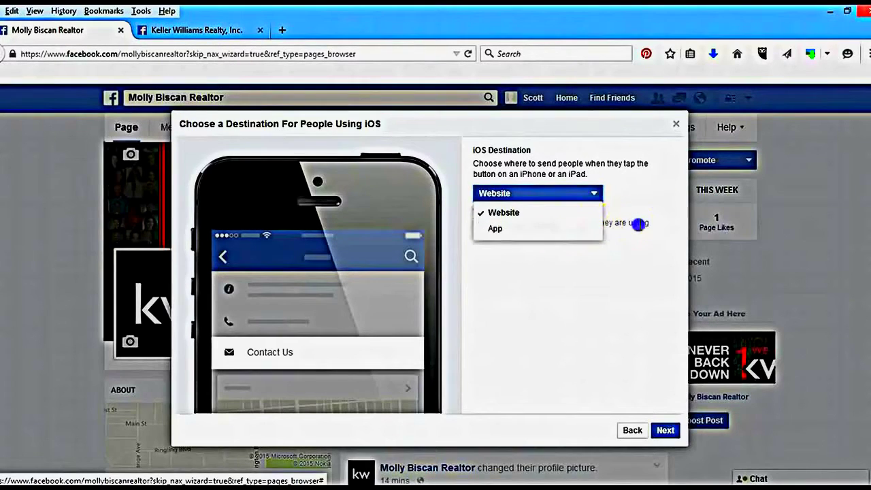
pyautogui.click(635, 229)
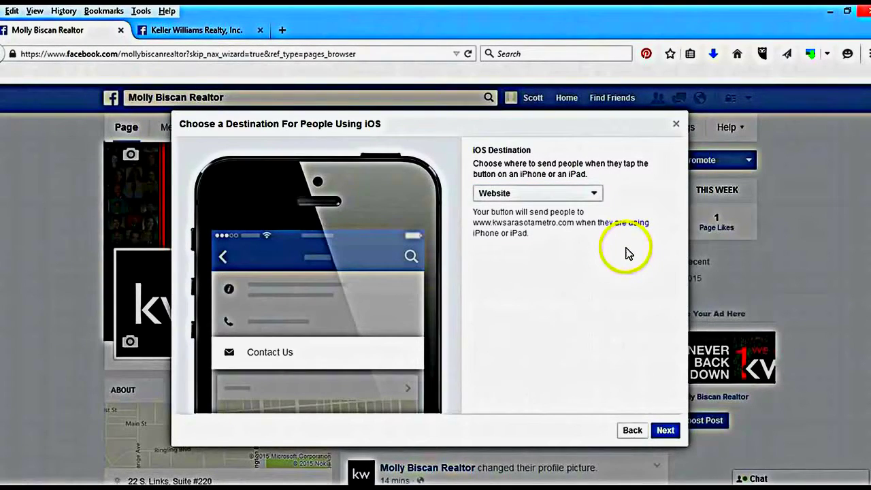
pyautogui.click(665, 431)
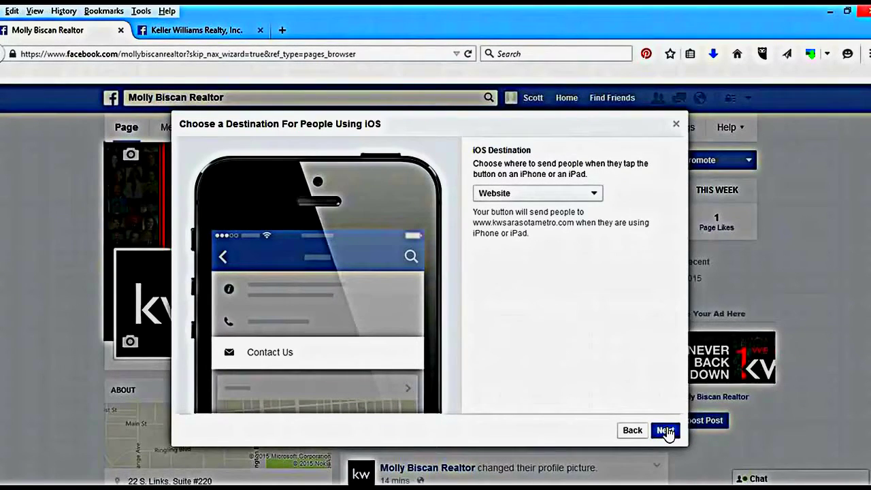
pyautogui.click(665, 431)
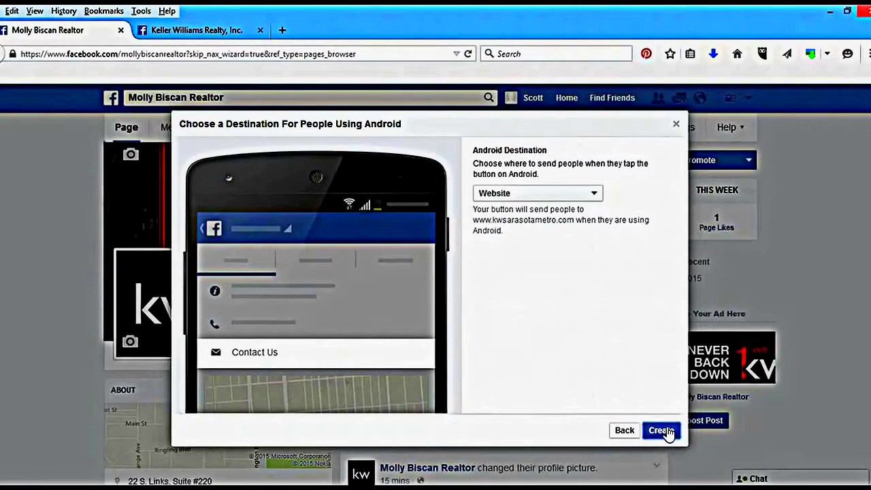
# Review the Android destination options, keep Website, and create the Contact Us call-to-action button.
pyautogui.click(586, 196)
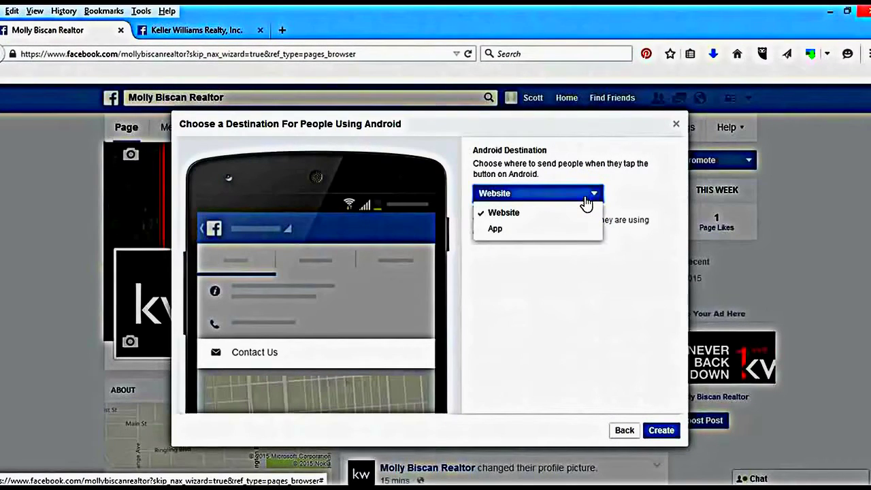
pyautogui.click(584, 199)
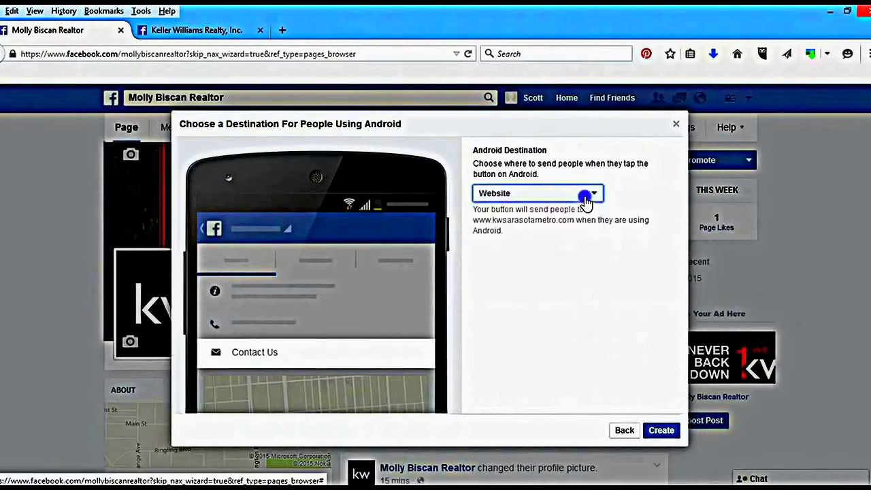
pyautogui.click(646, 384)
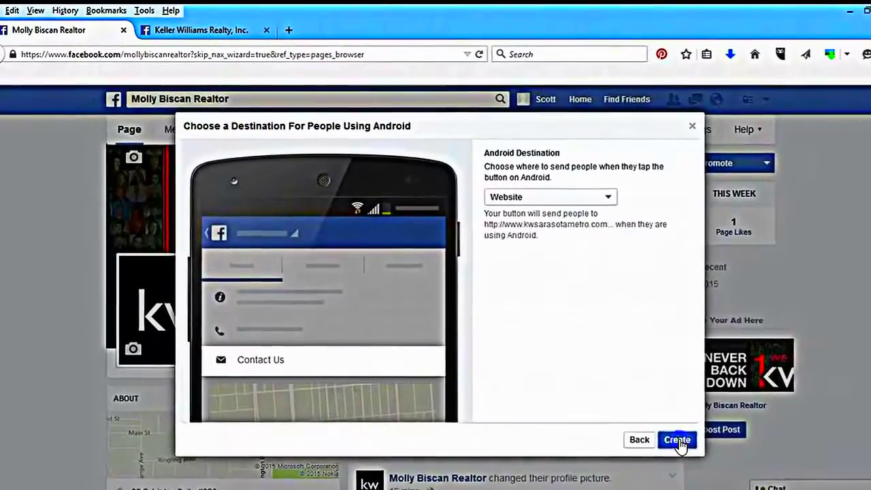
pyautogui.click(676, 440)
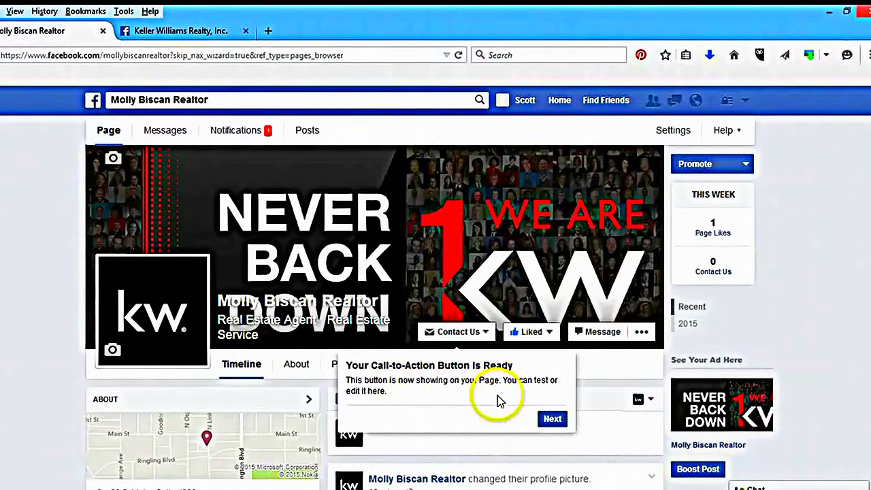
# Finish the call-to-action introduction and review the Contact Us button's click statistics and its link, edit and delete options.
pyautogui.click(550, 418)
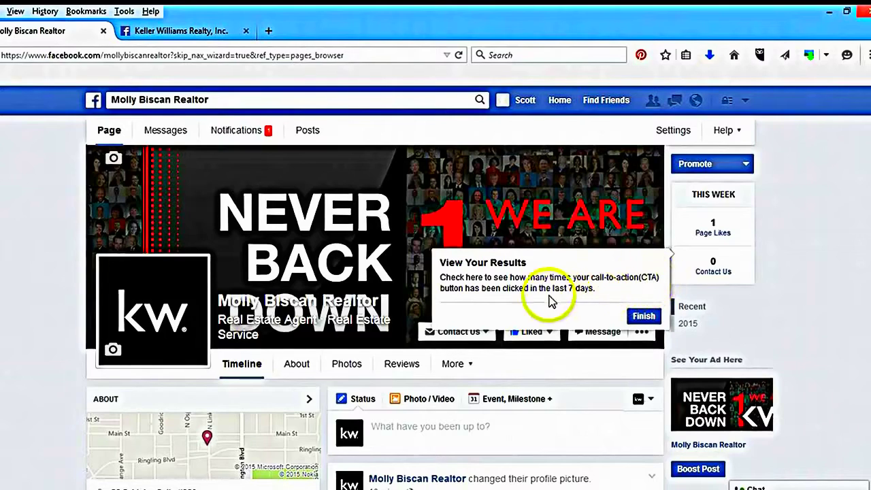
pyautogui.click(643, 317)
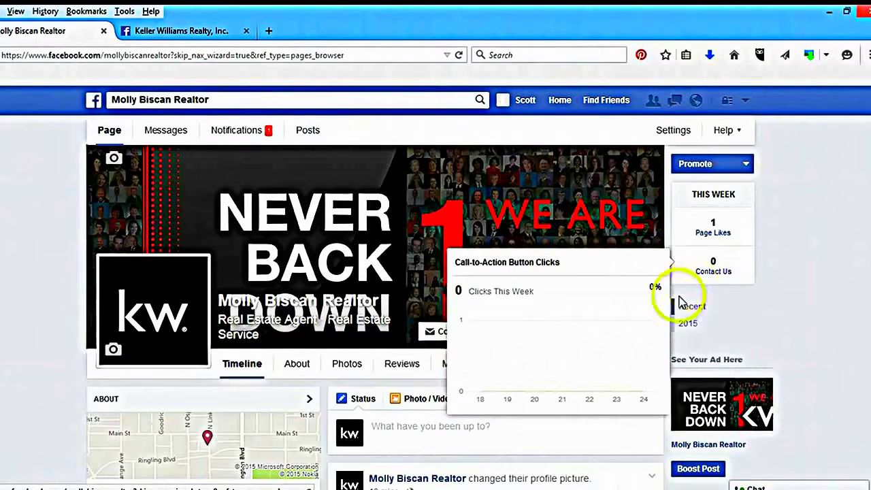
pyautogui.click(815, 272)
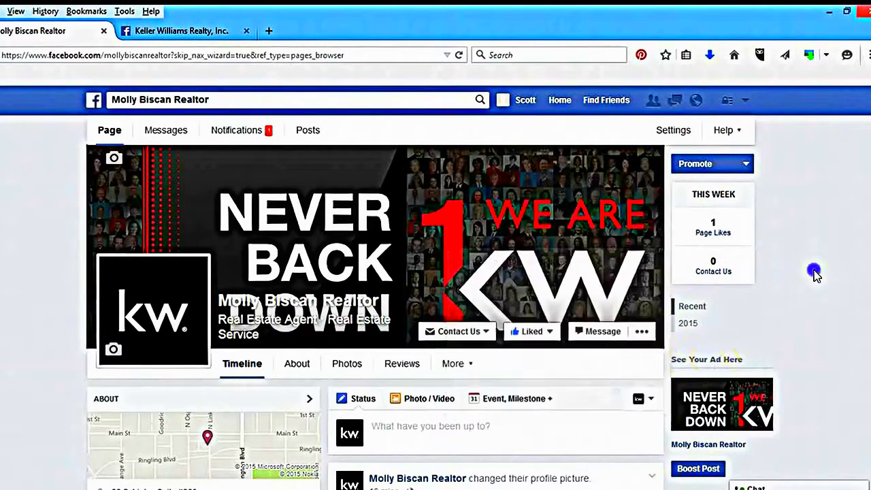
pyautogui.click(485, 333)
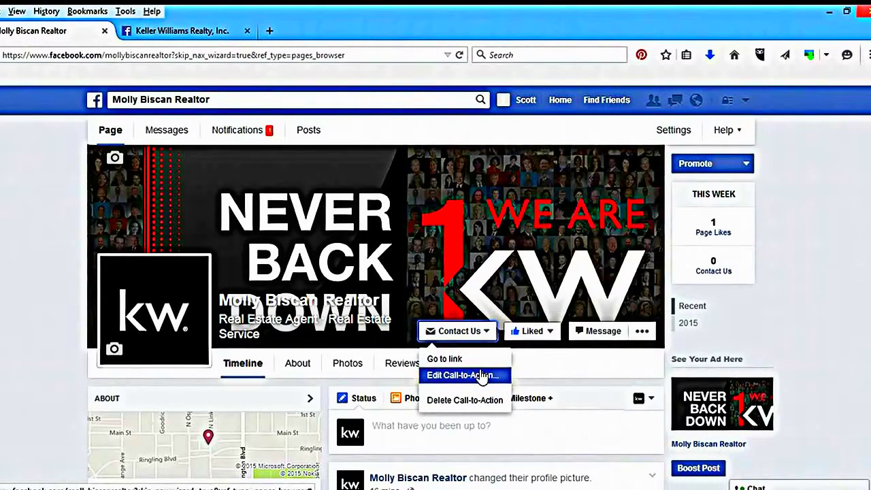
pyautogui.click(811, 328)
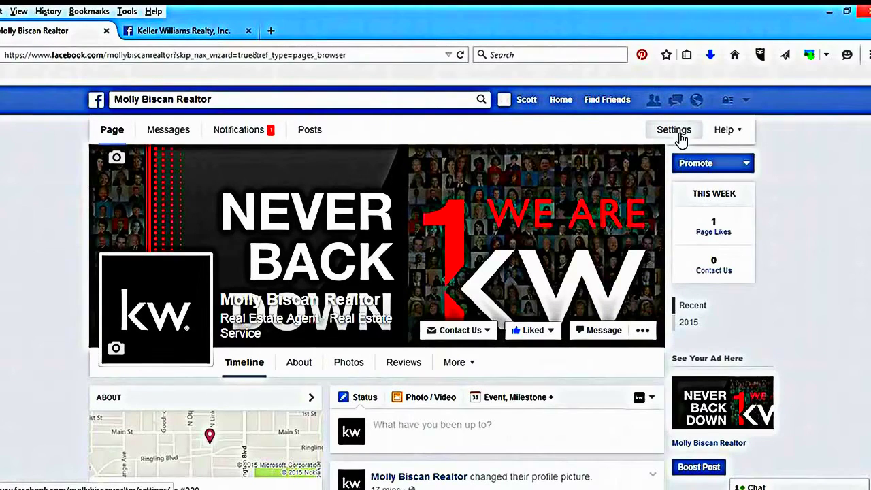
# Open the page's settings and look over the list of general options.
pyautogui.moveTo(81, 331)
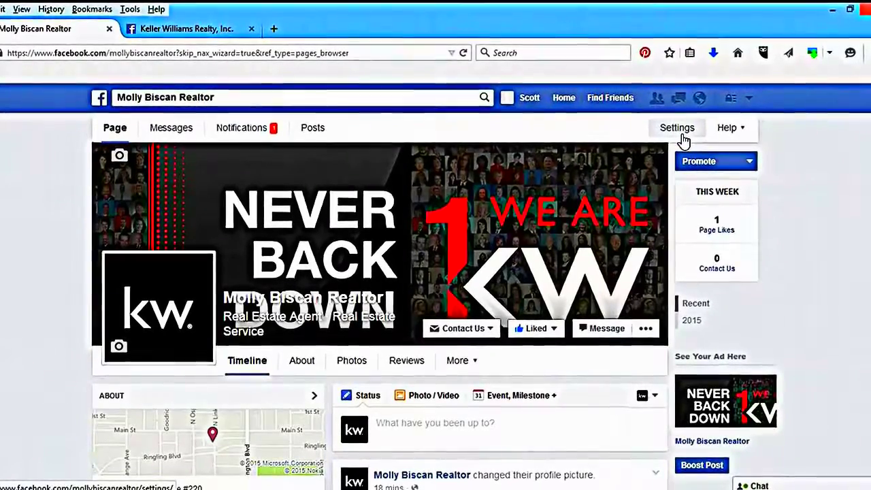
pyautogui.click(682, 134)
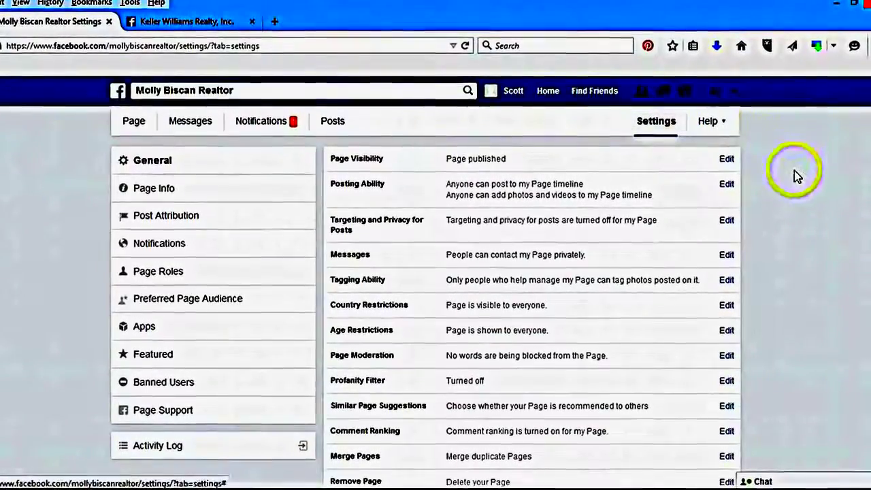
pyautogui.scroll(-2, 788, 187)
pyautogui.scroll(2, 787, 186)
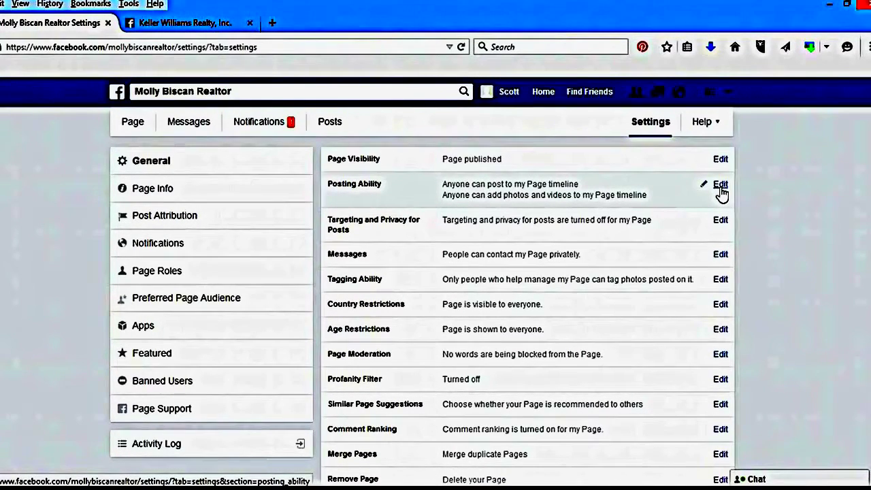
# Set Posting Ability to disable posts by other people on the page timeline, and save the change.
pyautogui.click(719, 187)
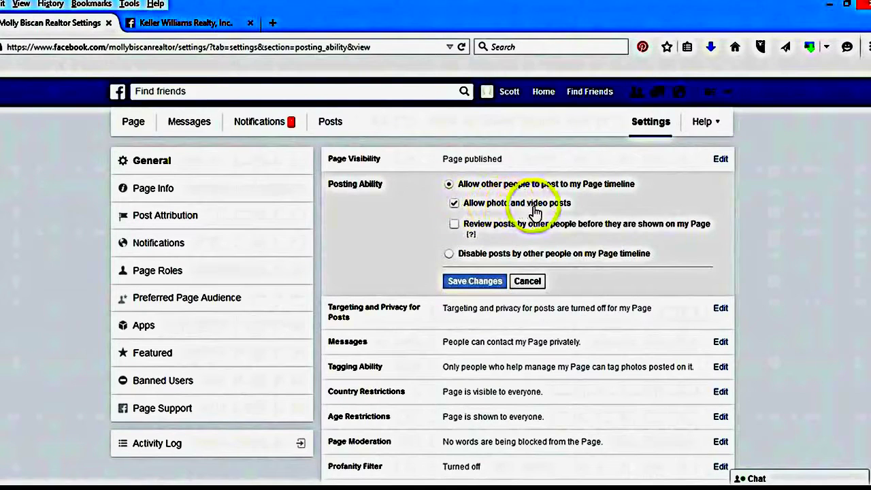
pyautogui.click(453, 203)
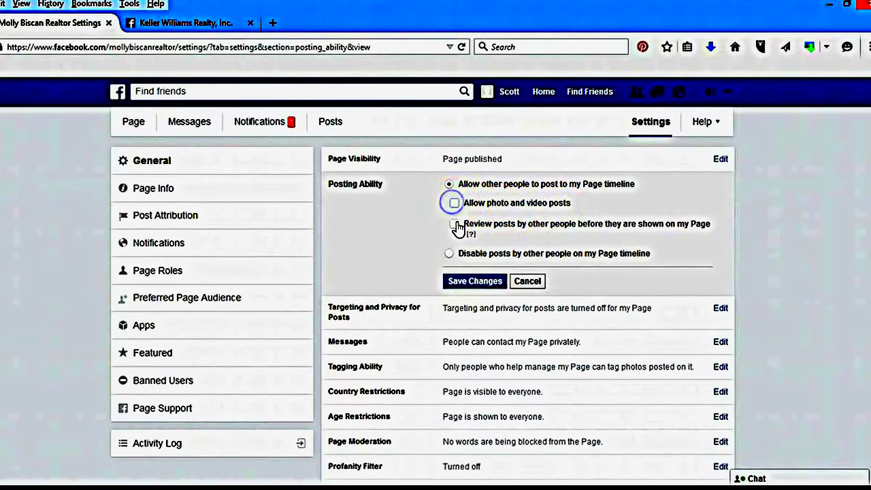
pyautogui.click(453, 223)
pyautogui.click(454, 203)
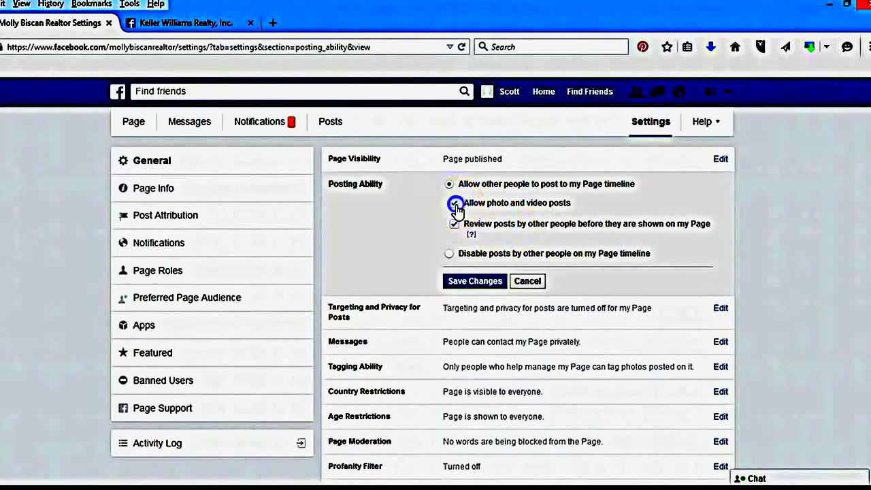
pyautogui.click(454, 224)
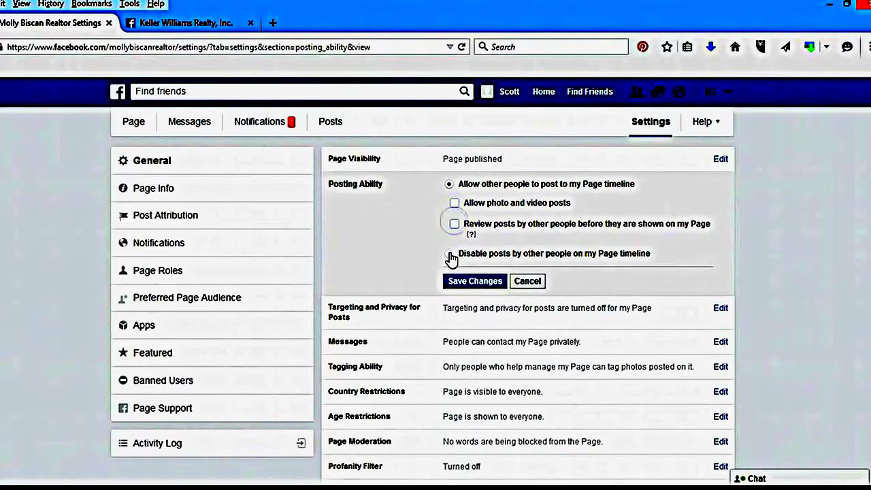
pyautogui.click(450, 254)
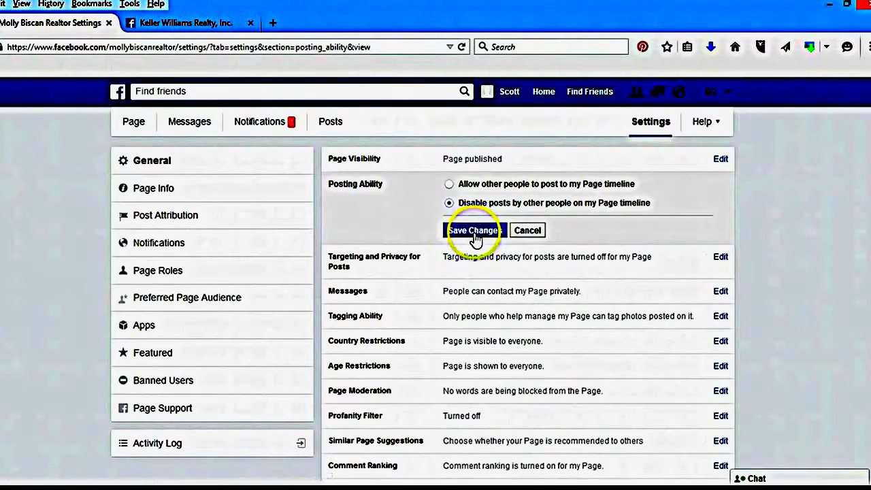
pyautogui.click(476, 231)
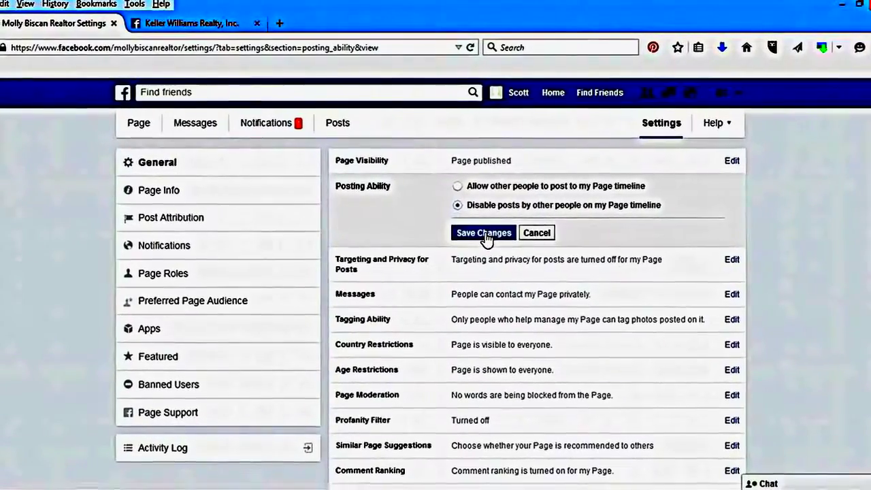
pyautogui.click(489, 235)
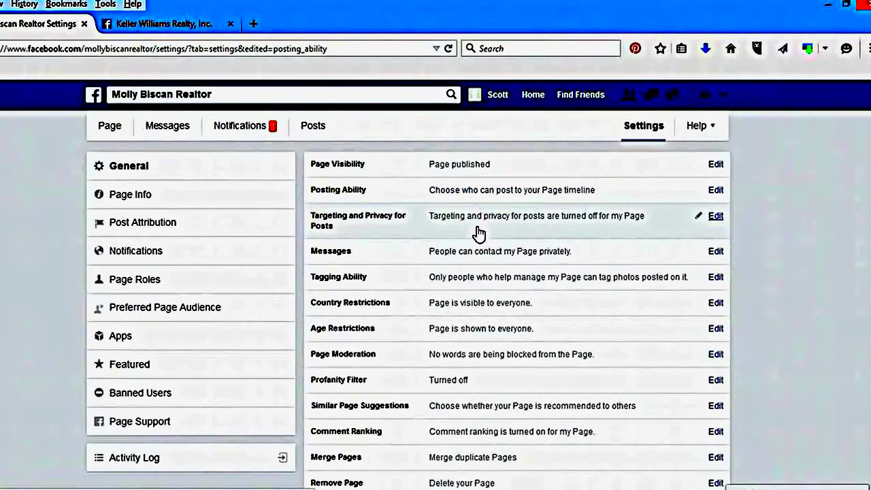
# Allow targeting and privacy options when creating posts on the page, and save the change.
pyautogui.click(719, 219)
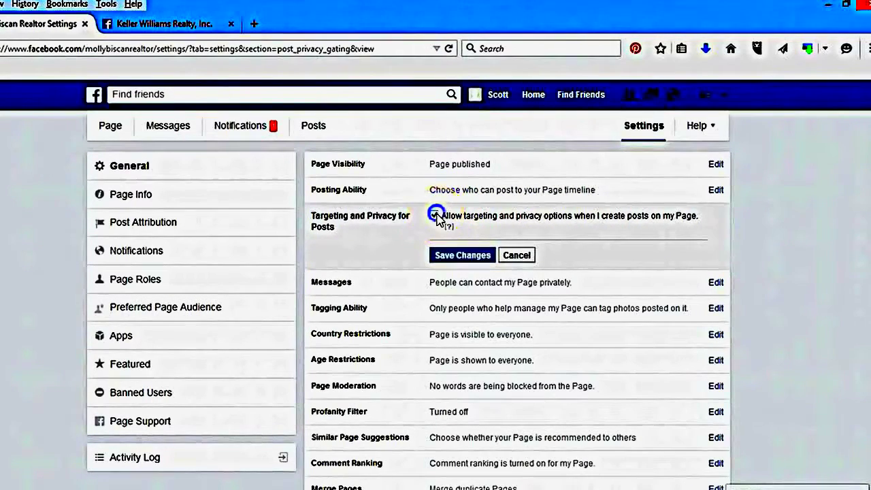
pyautogui.click(435, 216)
pyautogui.moveTo(449, 229)
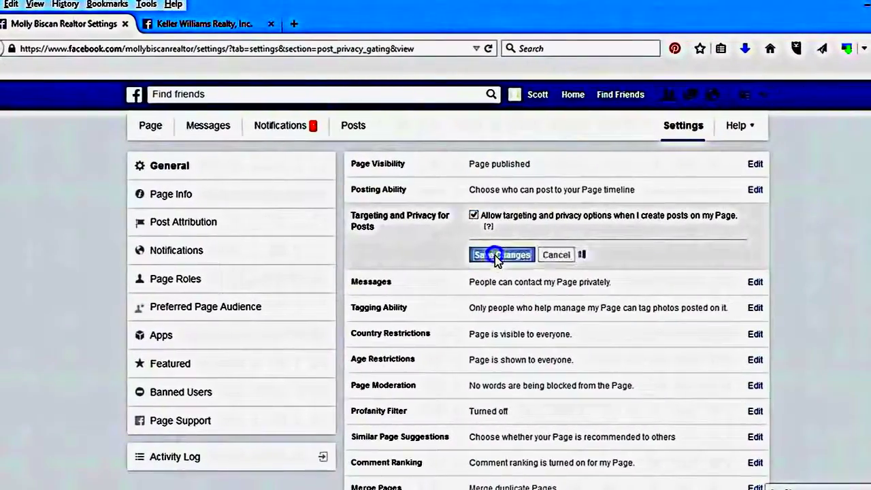
pyautogui.click(492, 254)
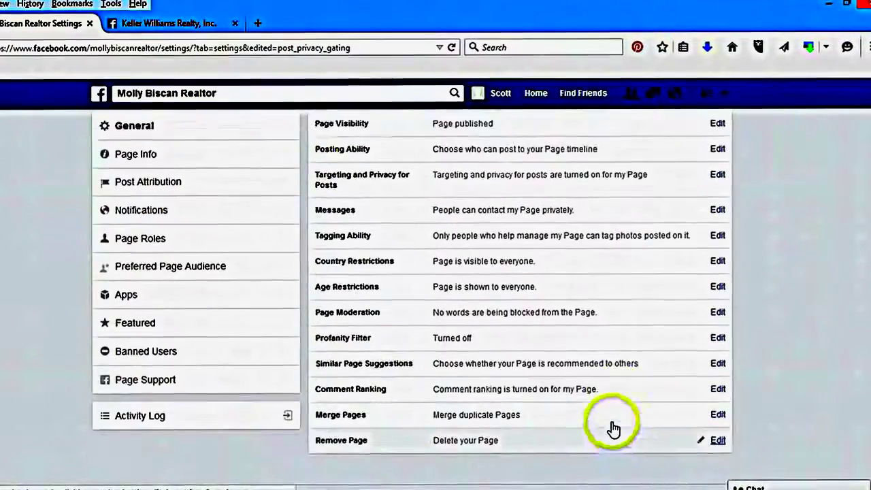
# Review the remaining general settings, the Page Info section and the Post Attribution options.
pyautogui.scroll(-2, 612, 429)
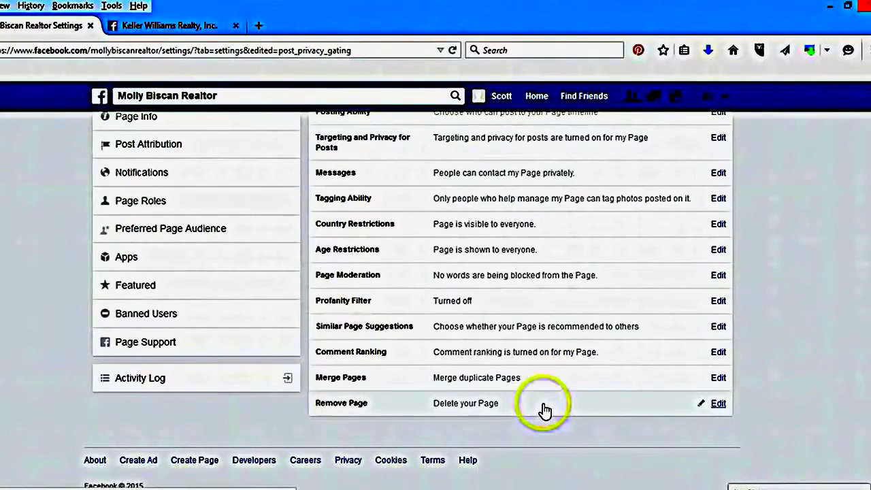
pyautogui.scroll(2, 474, 433)
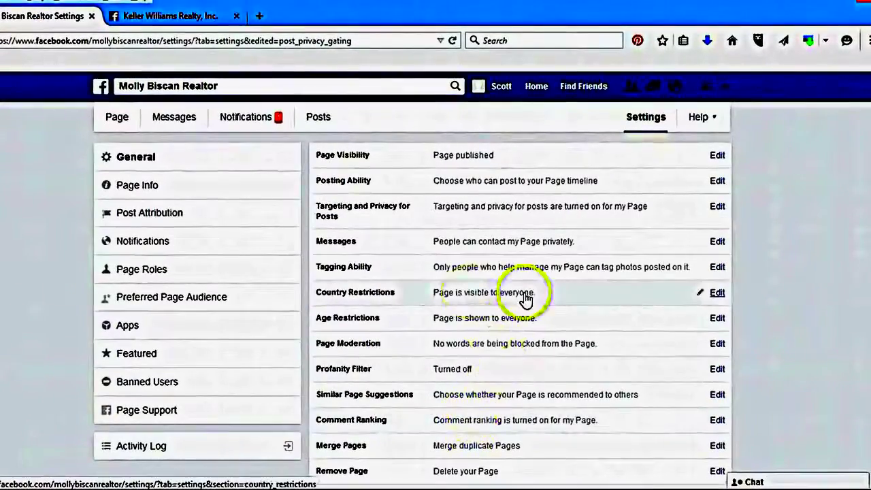
pyautogui.click(208, 195)
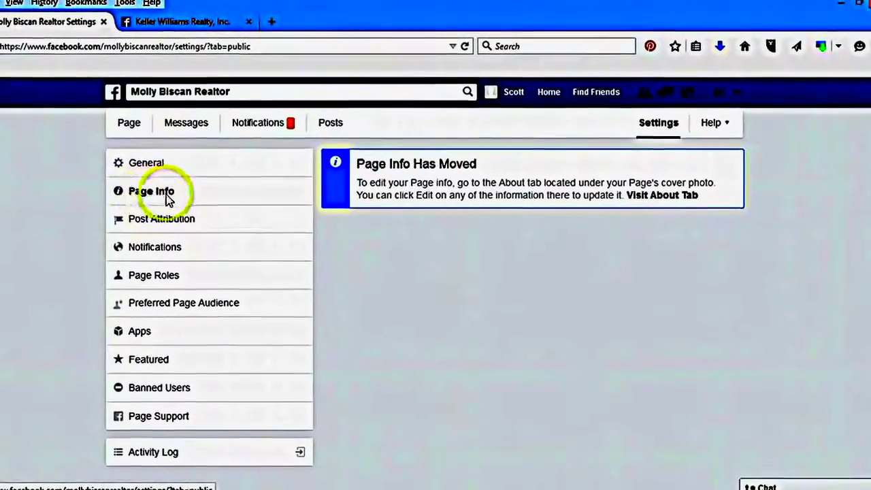
pyautogui.click(173, 224)
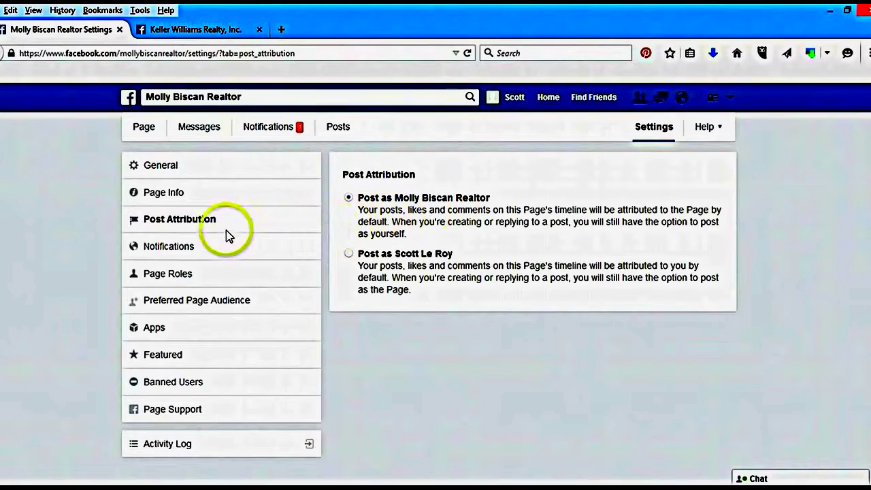
# Set the On Facebook notifications to arrive each time there is activity on the page or an important page update.
pyautogui.click(183, 251)
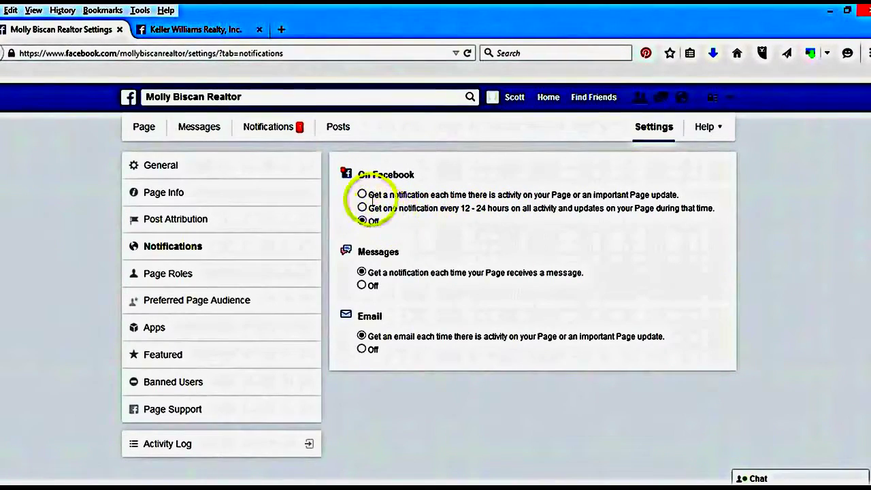
pyautogui.click(361, 194)
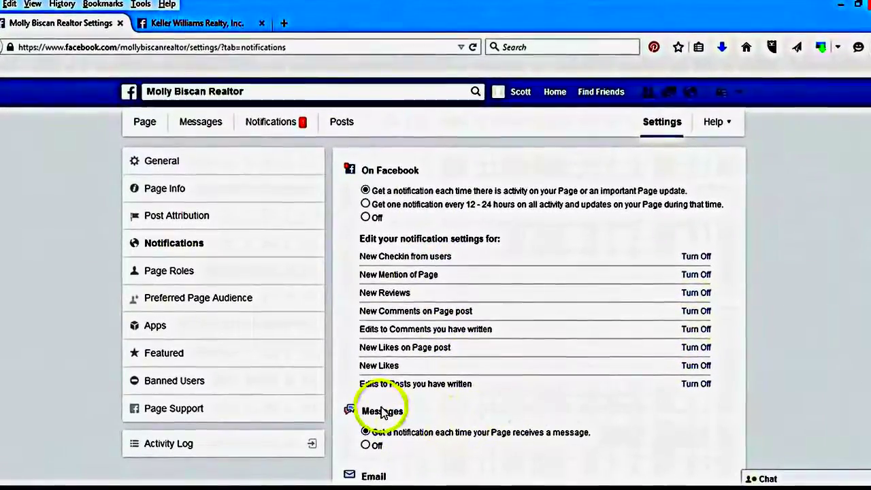
pyautogui.scroll(-2, 381, 411)
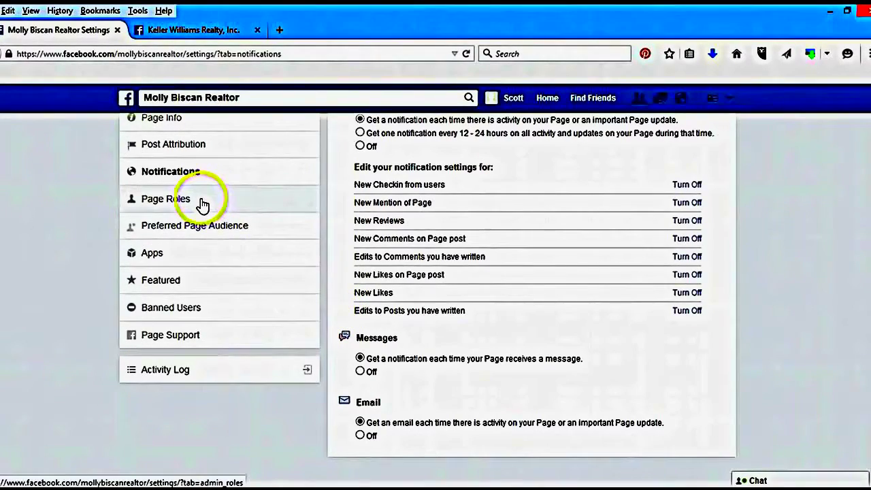
# Review the Moderator, Advertiser and Analyst permissions in the page roles and set the blank new person's role back to Editor.
pyautogui.click(184, 201)
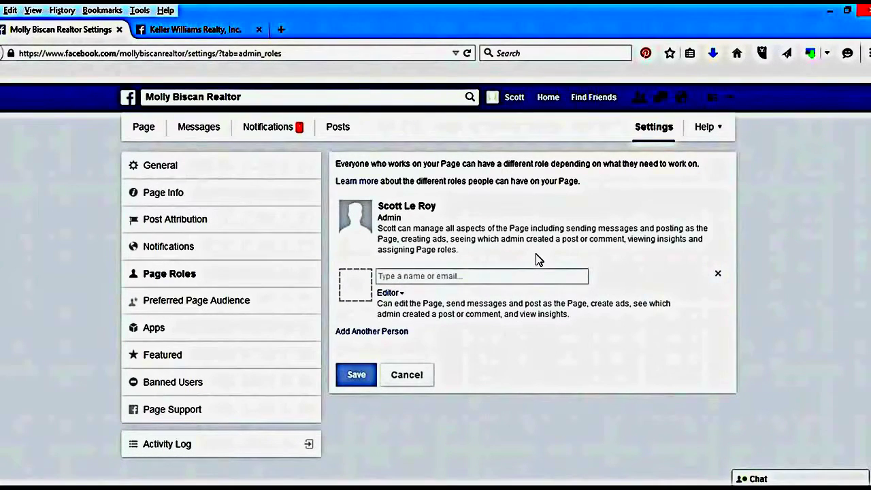
pyautogui.click(525, 252)
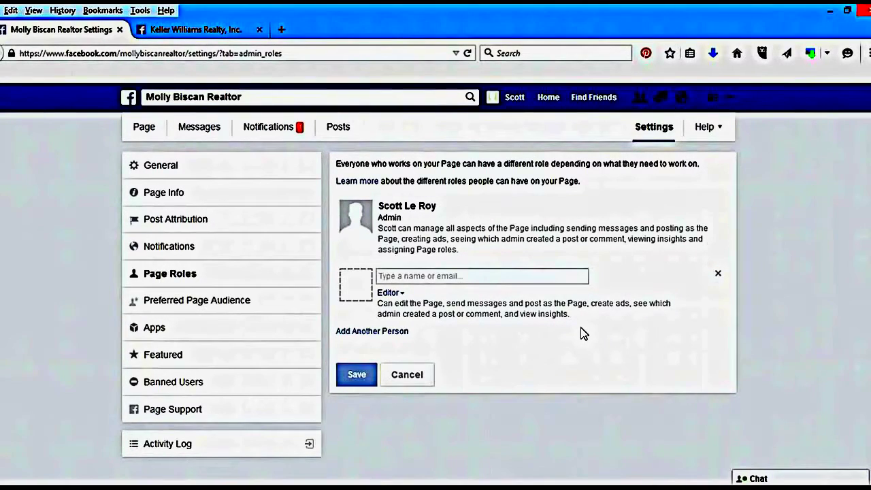
pyautogui.click(401, 293)
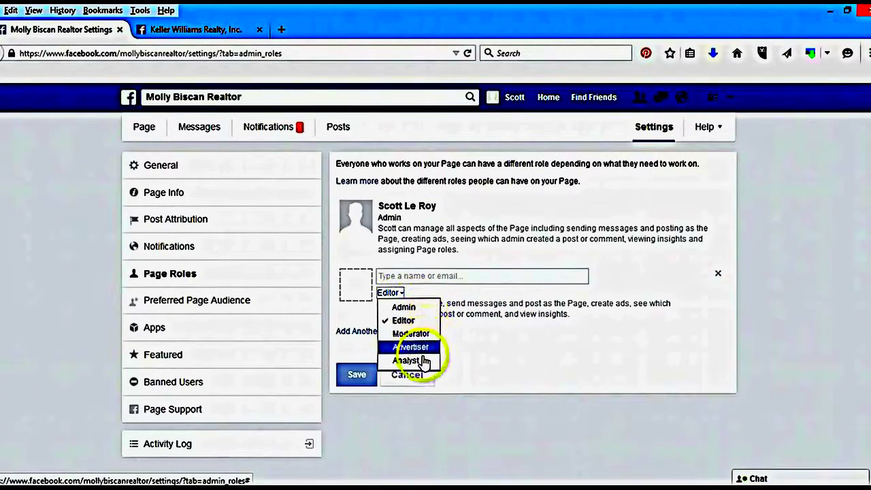
pyautogui.click(417, 333)
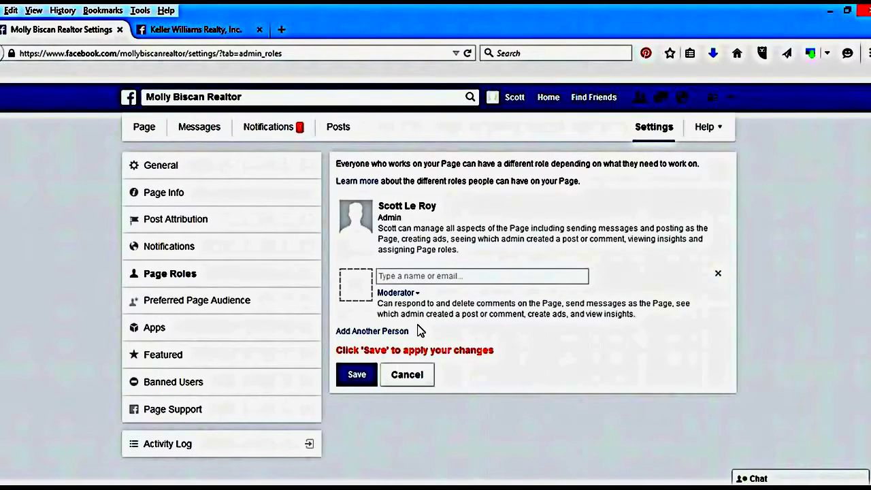
pyautogui.click(398, 293)
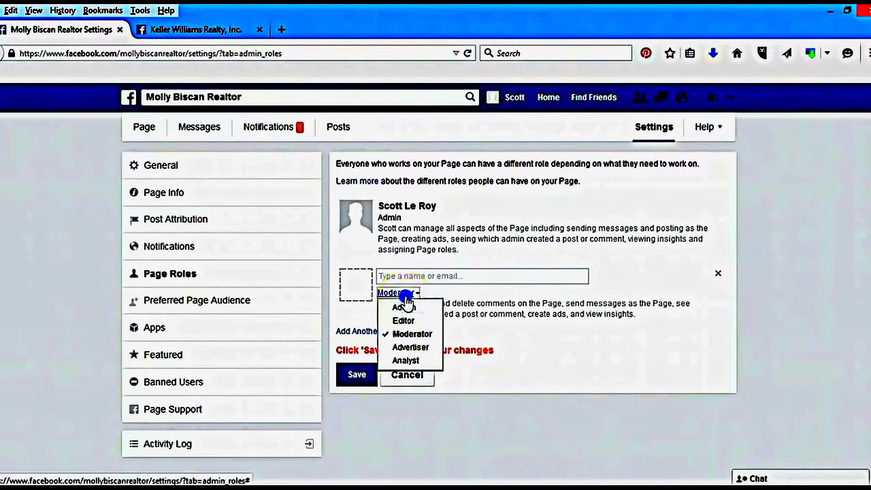
pyautogui.click(404, 347)
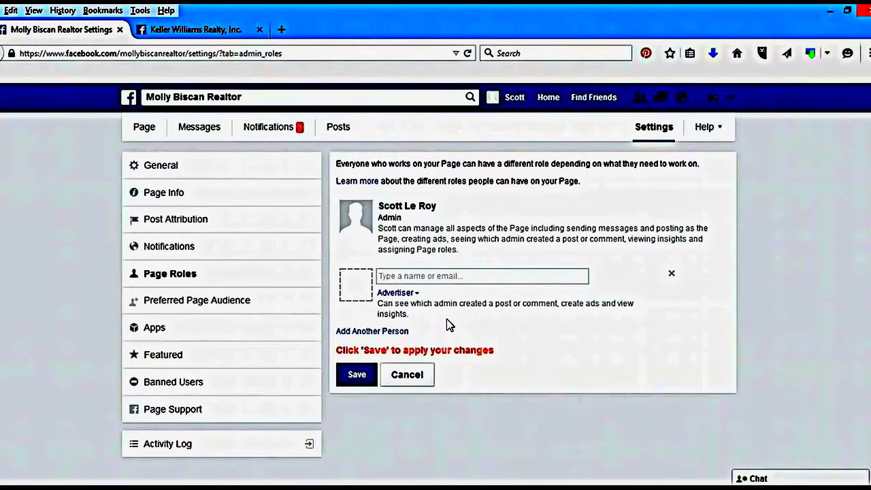
pyautogui.click(408, 294)
pyautogui.click(406, 359)
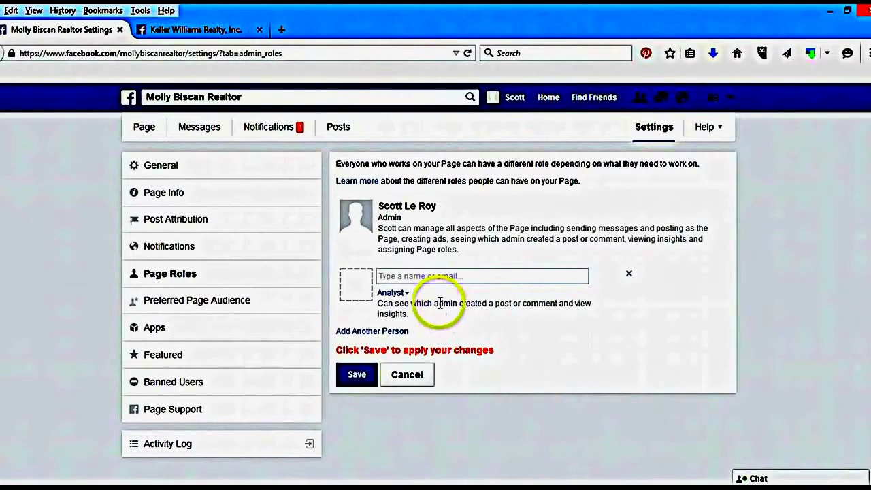
pyautogui.click(391, 294)
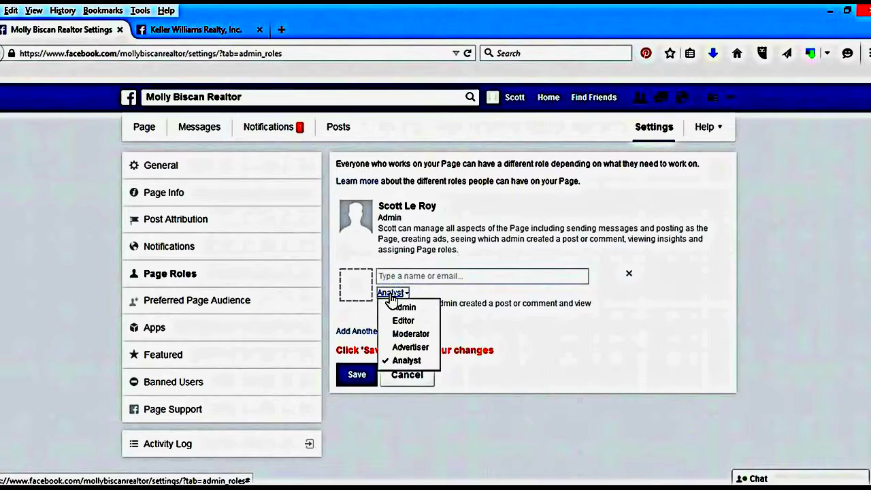
pyautogui.click(431, 321)
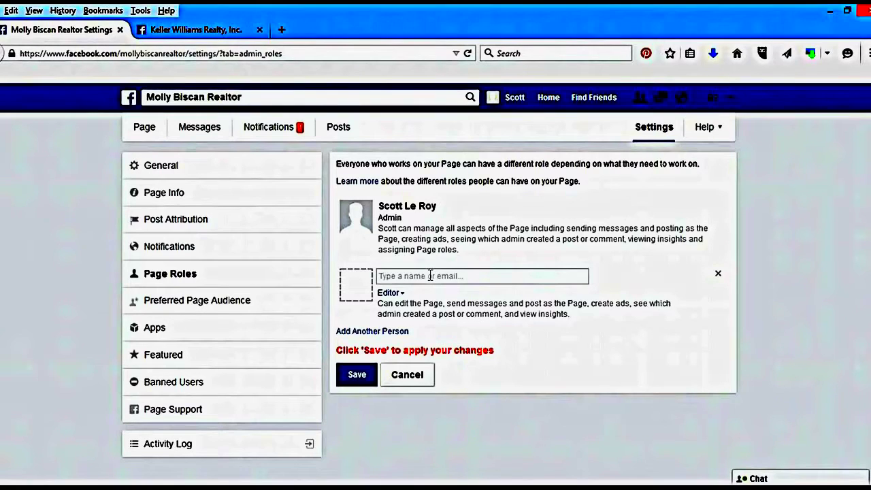
pyautogui.click(368, 381)
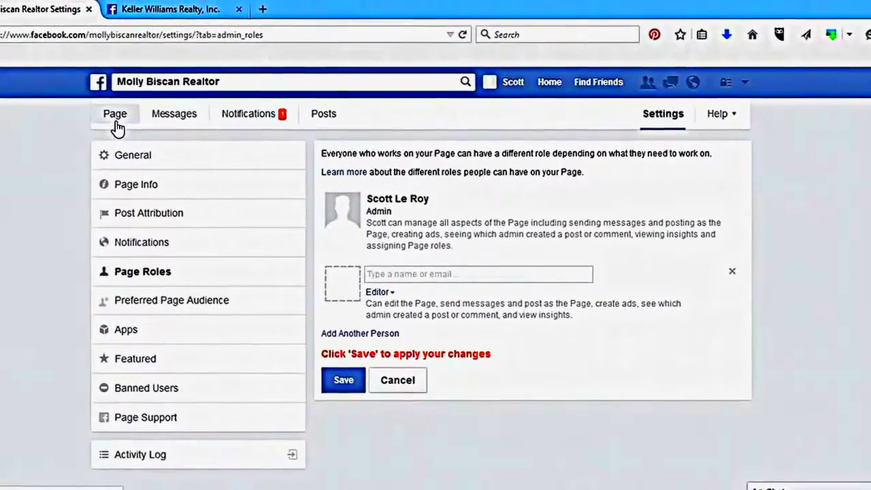
# Return to the page's timeline and close the introductory tour about the most important information.
pyautogui.click(116, 120)
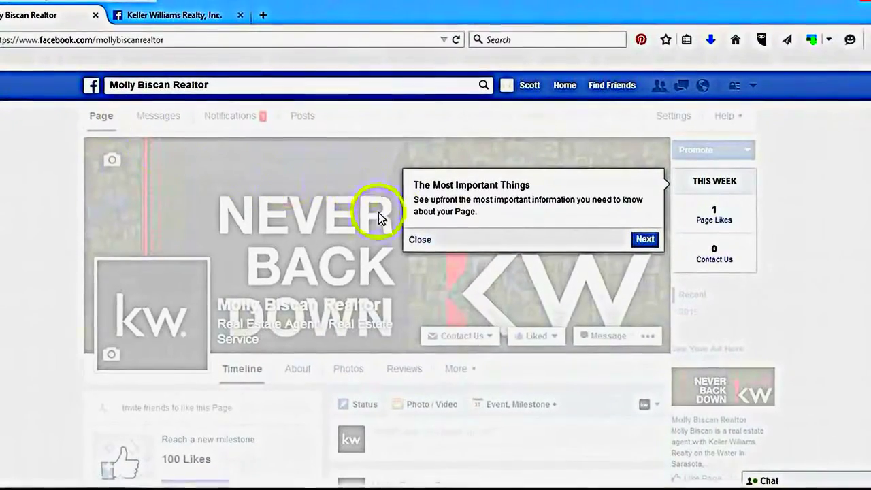
pyautogui.click(419, 240)
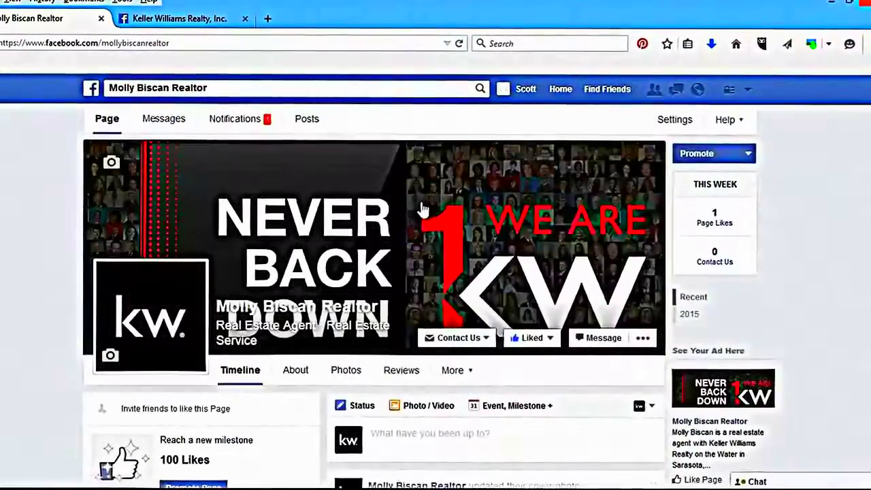